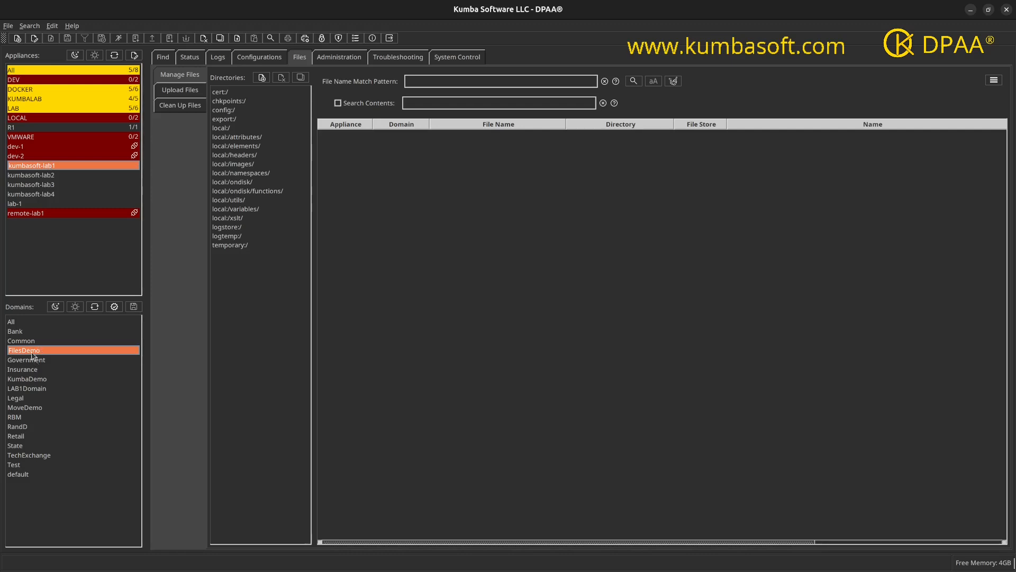
Step: List the files in the local:/attributes/ through local:/xslt/ directories on kumbasoft-lab1
left_click(240, 139)
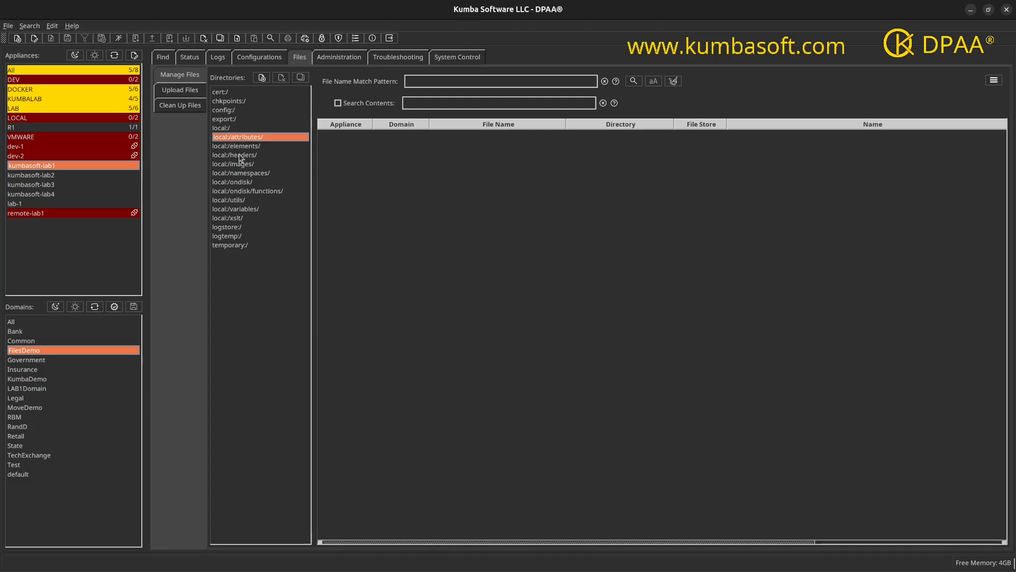
left_click(237, 218, "shift")
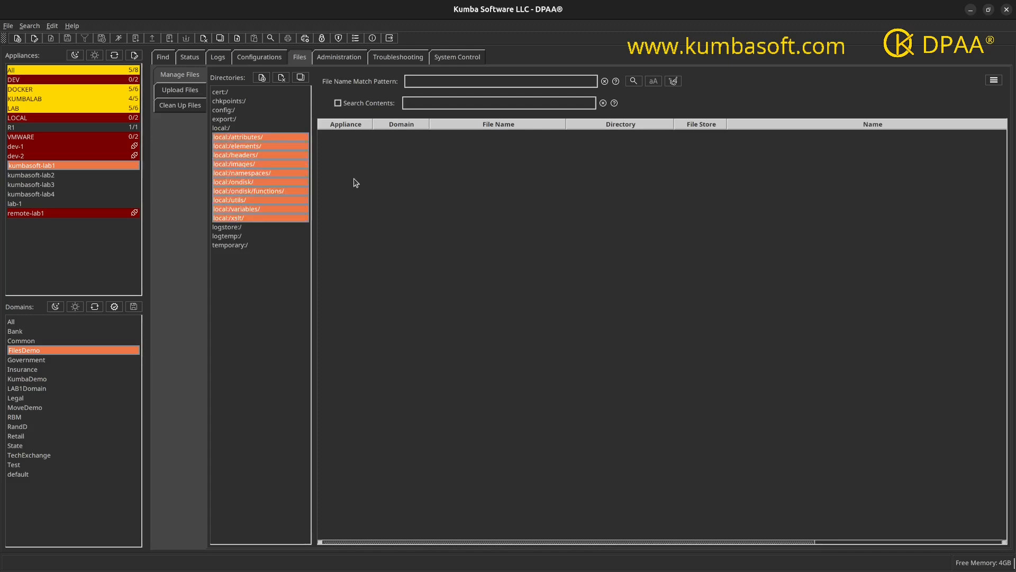
left_click(634, 81)
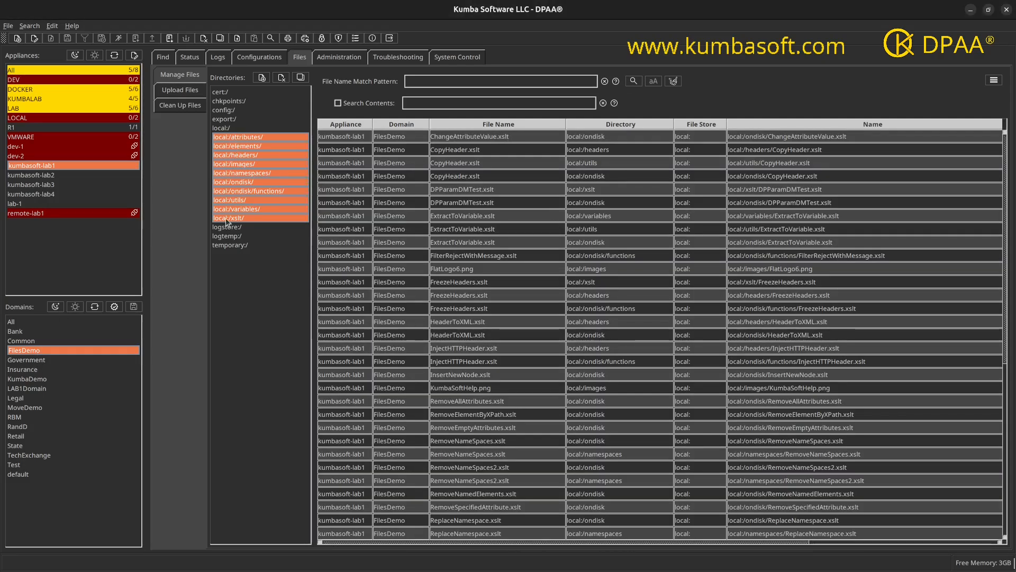
Step: Search the local:/ directory on kumbasoft-lab3 and kumbasoft-lab4 for files
left_click(55, 185)
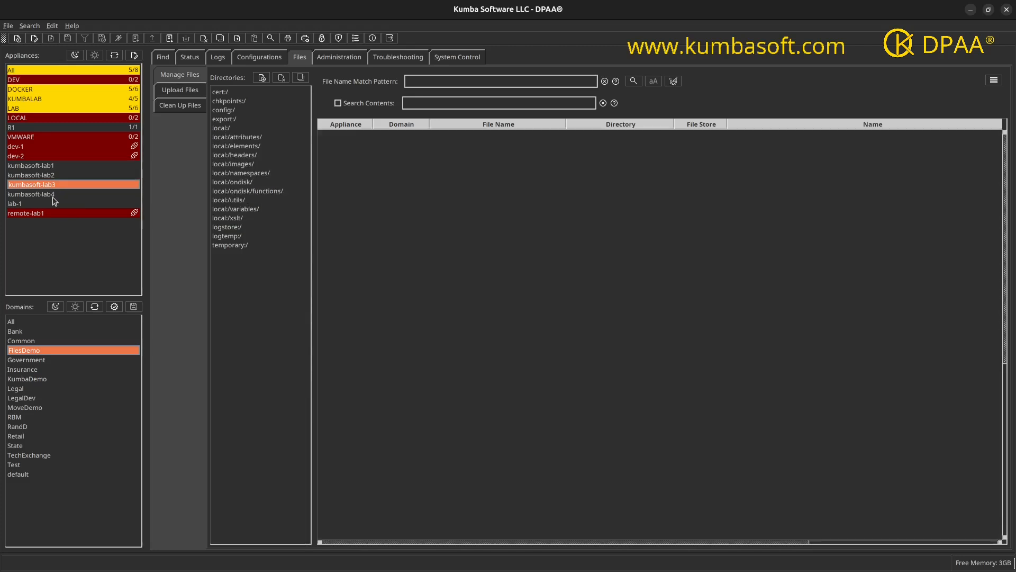
left_click(53, 194, "ctrl")
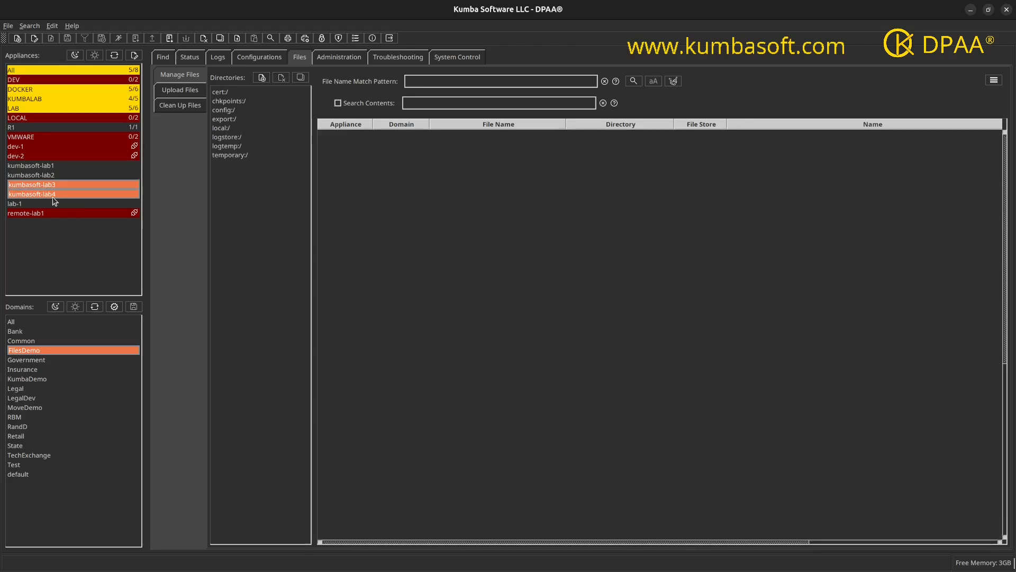
left_click(225, 130)
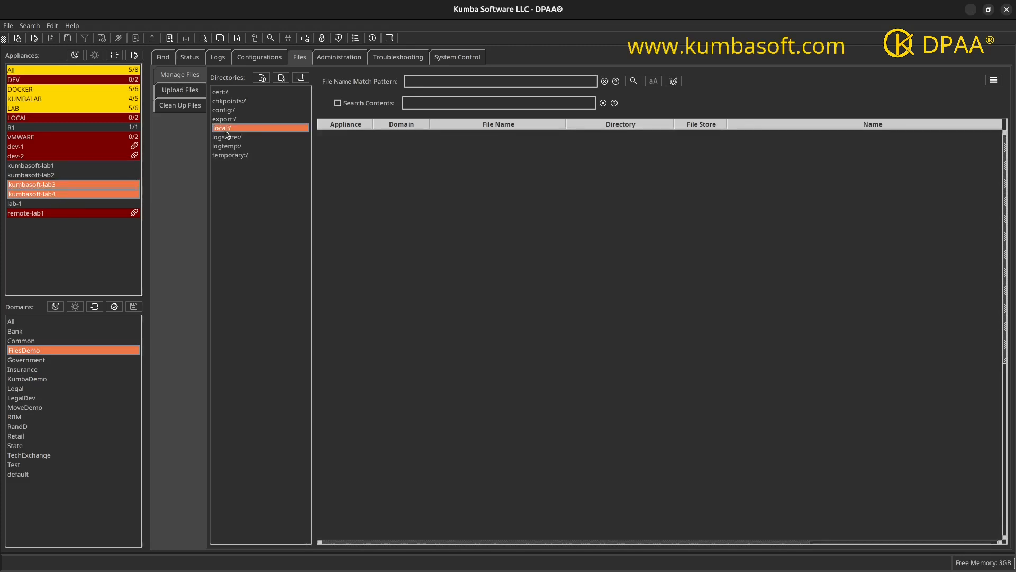
left_click(634, 81)
Step: Start the Copy Directory wizard for local:/attributes/ through local:/namespaces/ on kumbasoft-lab1
left_click(51, 168)
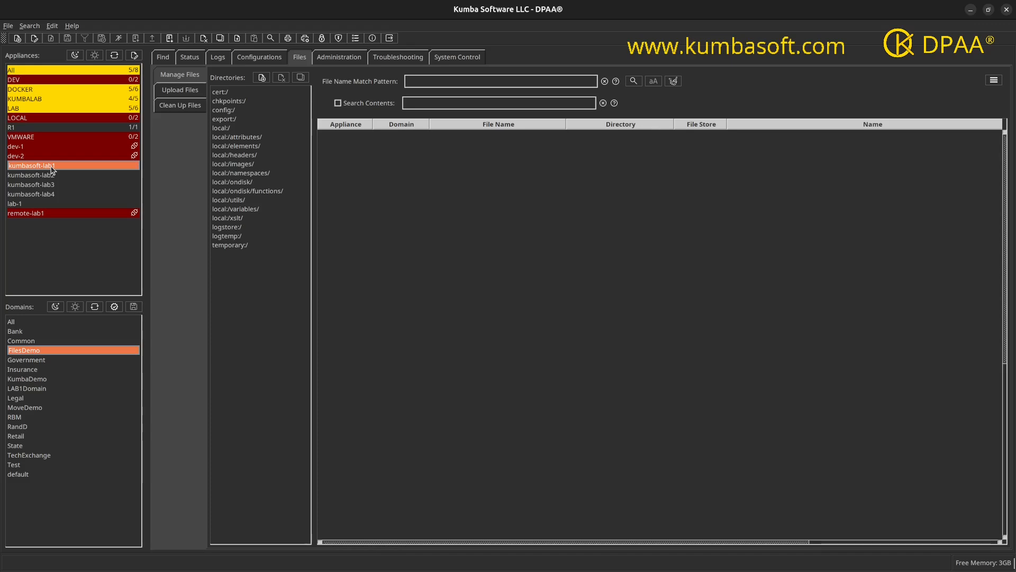
left_click(247, 139)
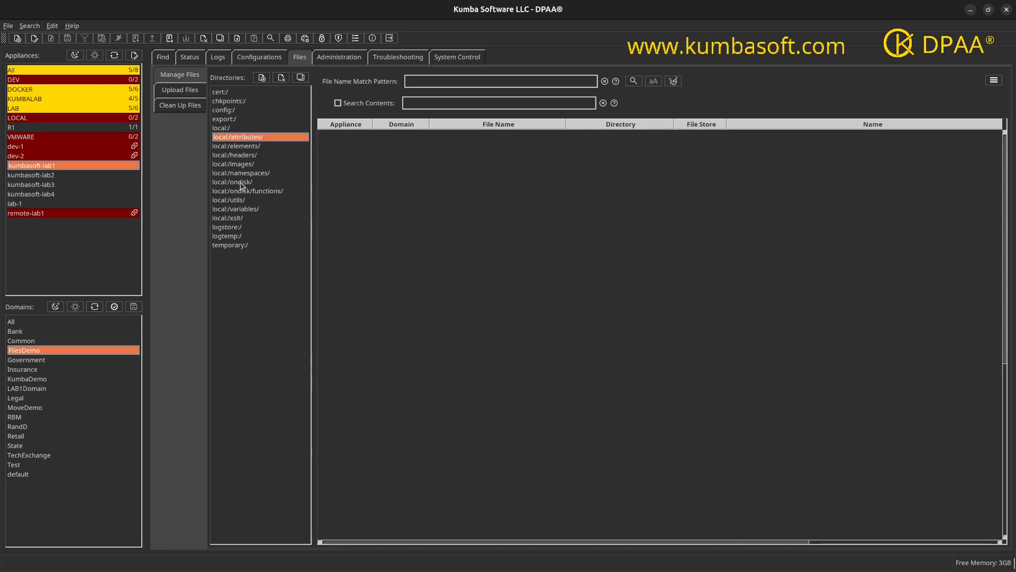
left_click(243, 176, "shift")
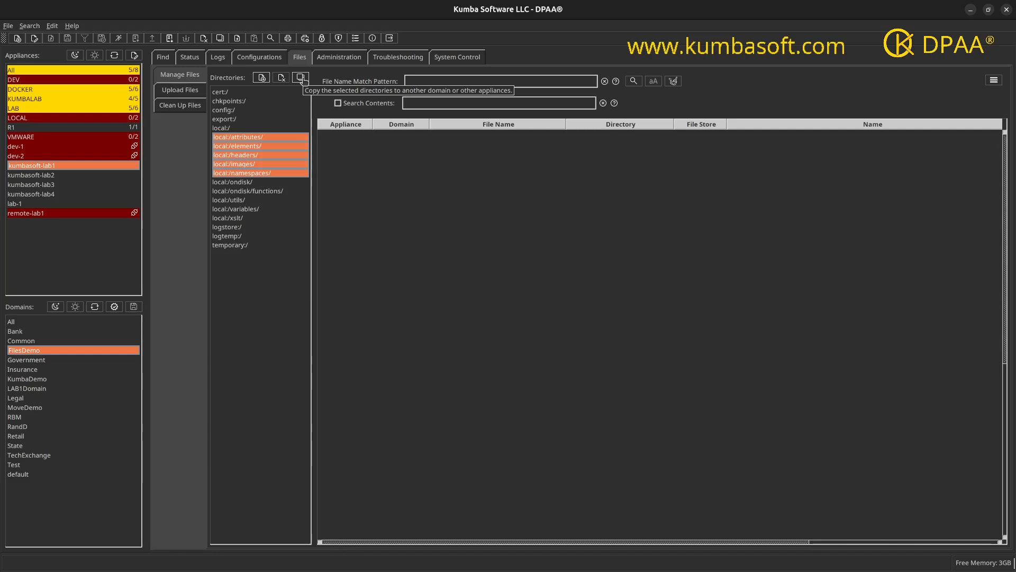
left_click(303, 78)
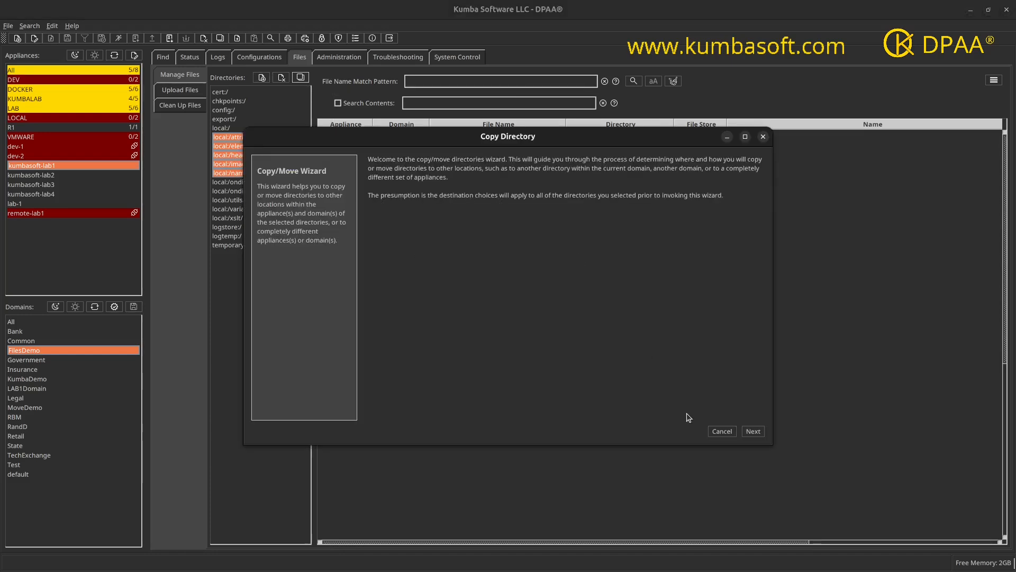
left_click(754, 432)
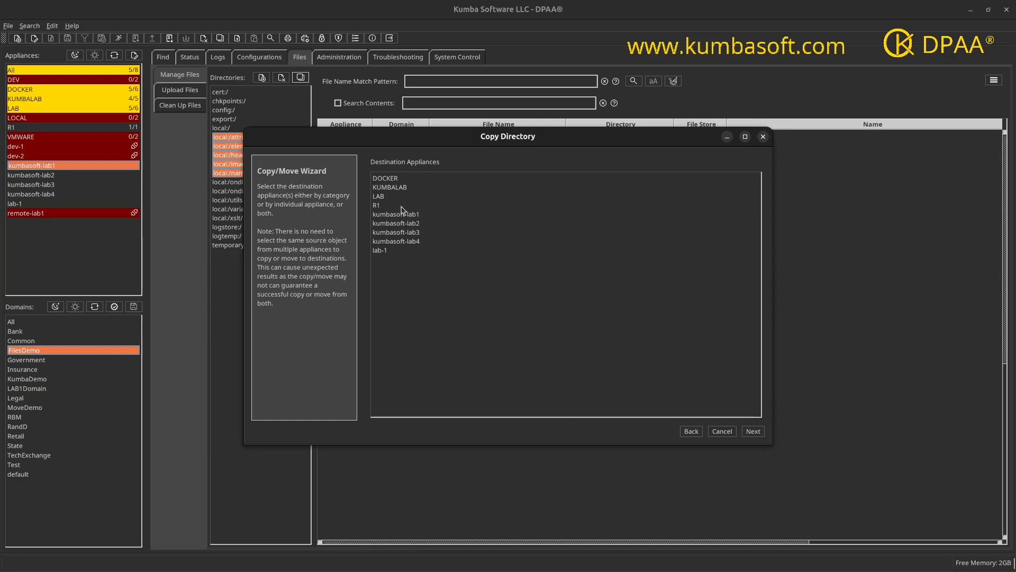
Step: Choose kumbasoft-lab3 and kumbasoft-lab4 as the destination appliances
left_click(399, 235)
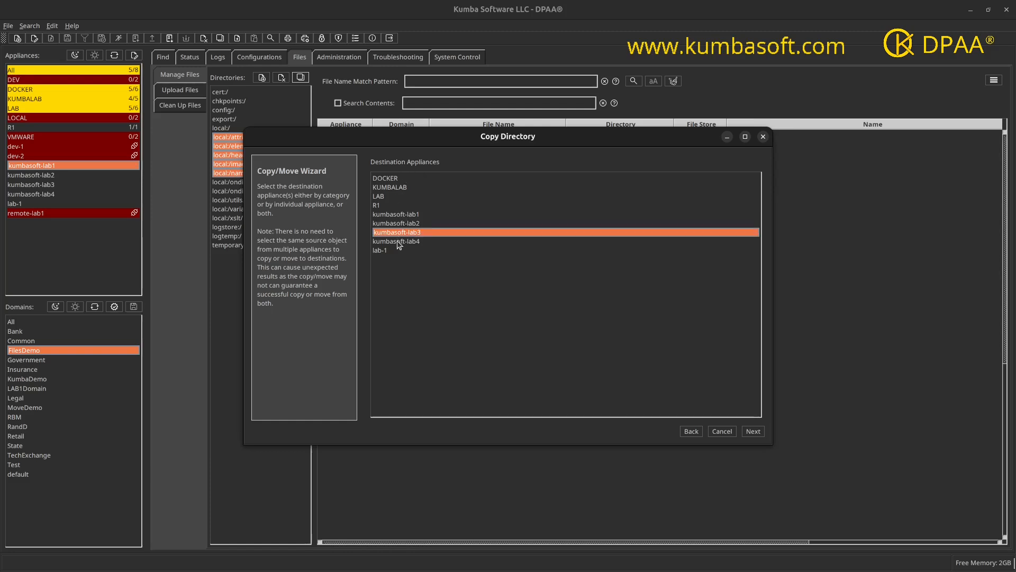
left_click(398, 241, "ctrl")
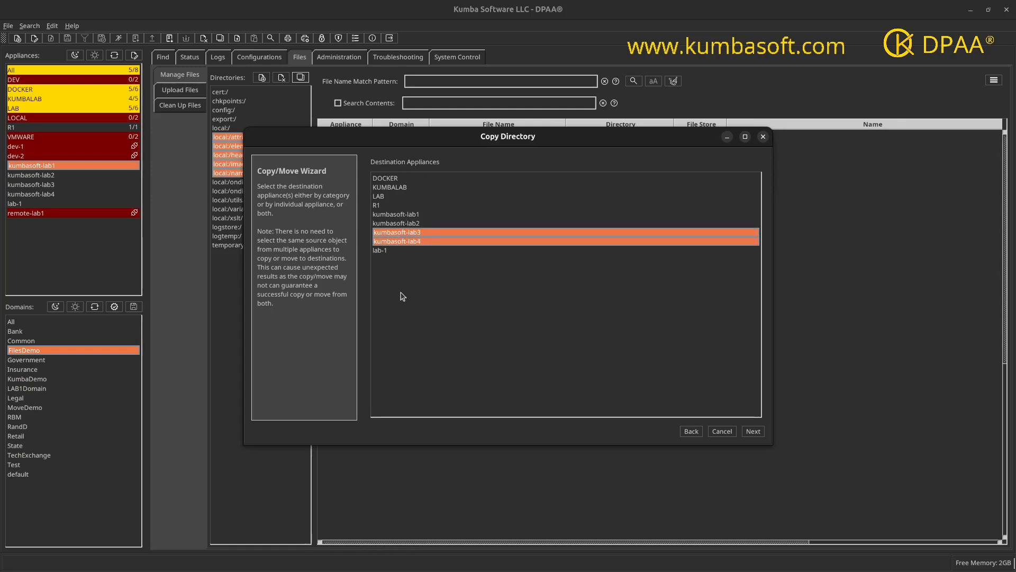
left_click(753, 431)
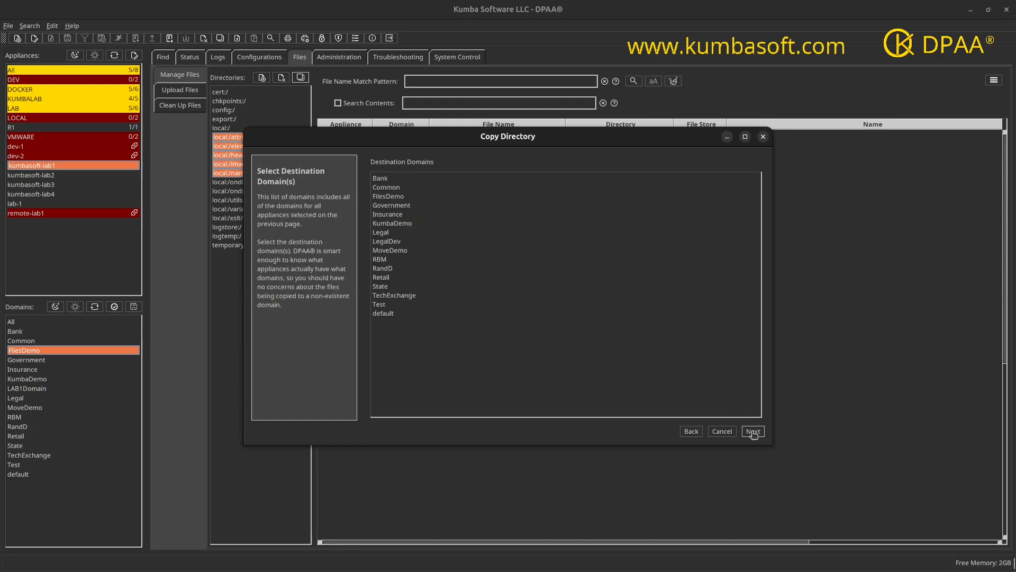
Step: Choose FilesDemo as the only destination domain
left_click(392, 198)
left_click(389, 214, "ctrl")
left_click(387, 224, "ctrl")
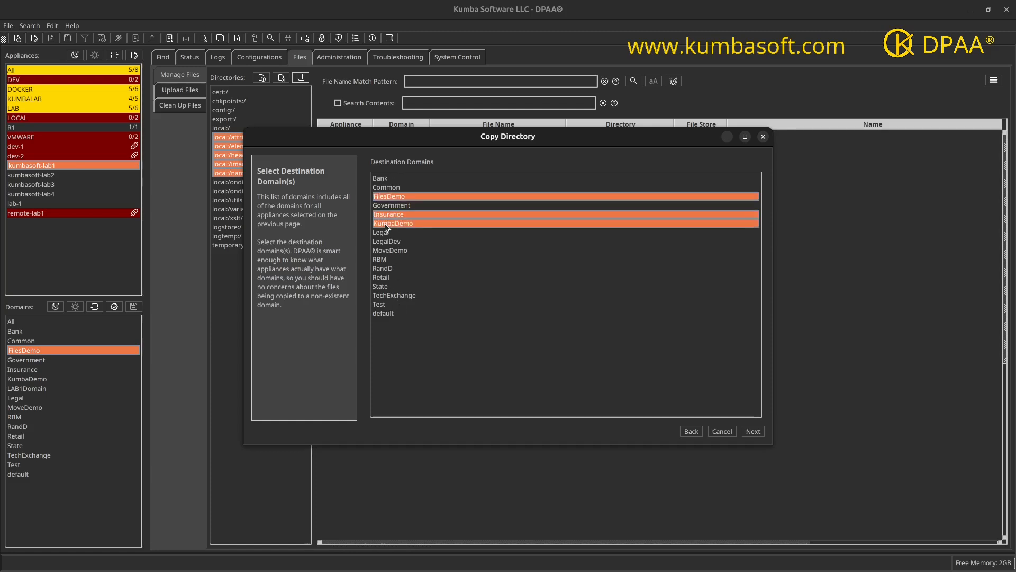
left_click(388, 216, "ctrl")
left_click(388, 224, "ctrl")
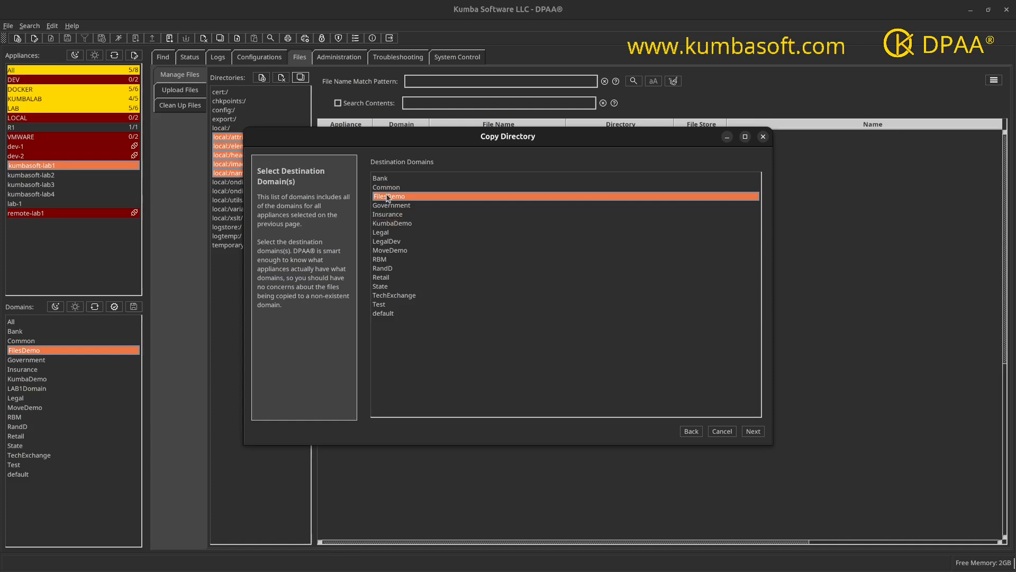
left_click(754, 432)
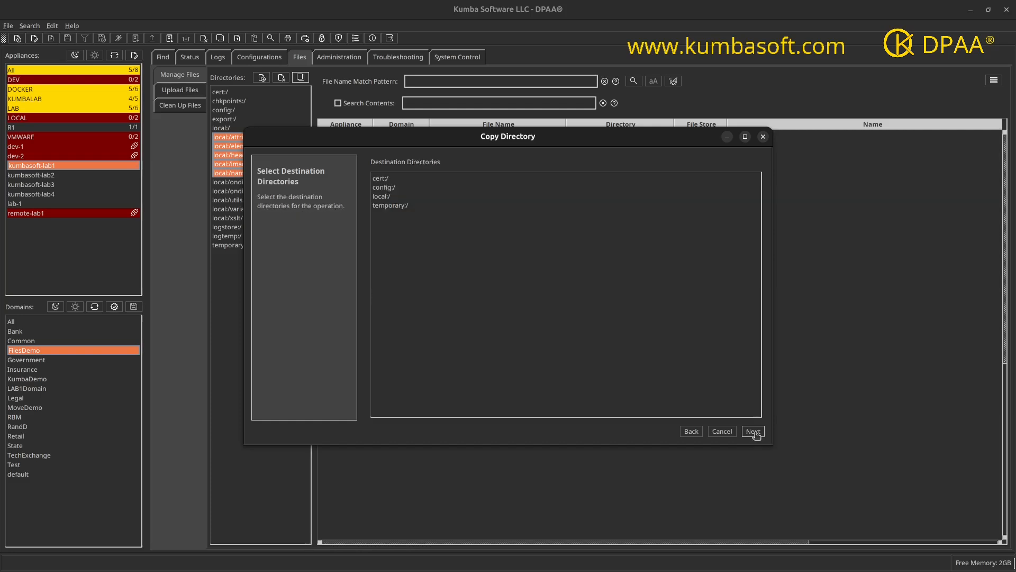
Step: Choose local:/ as the destination directory
left_click(383, 197)
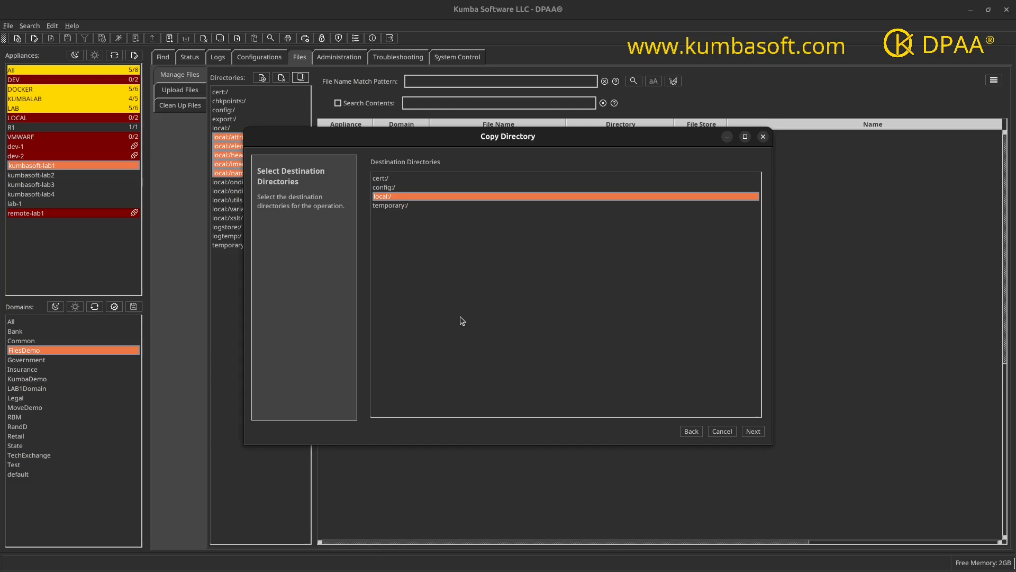
left_click(752, 431)
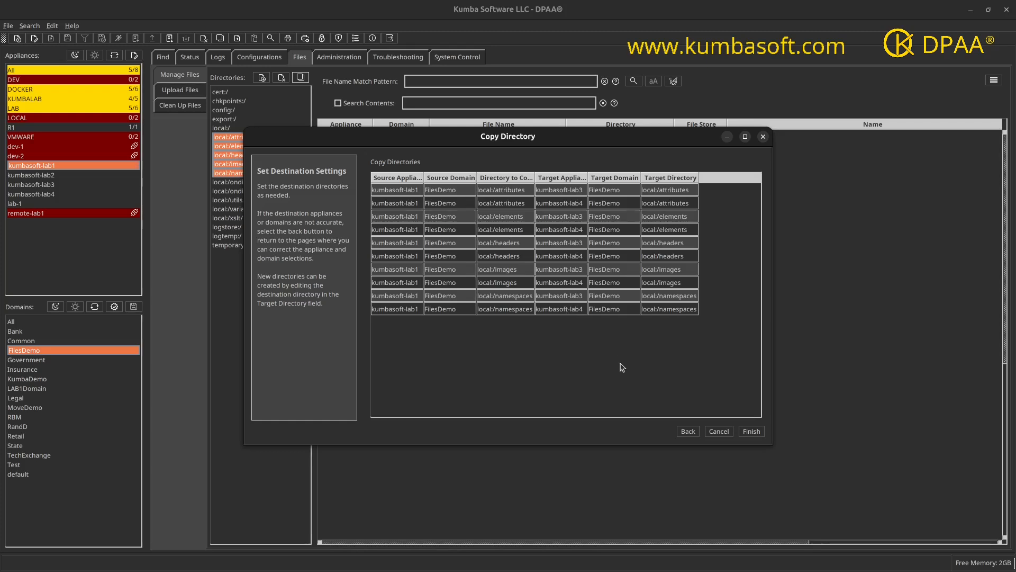
Step: Review the source-to-target directory mappings for each appliance in the settings table
left_click_drag(696, 178, 724, 178)
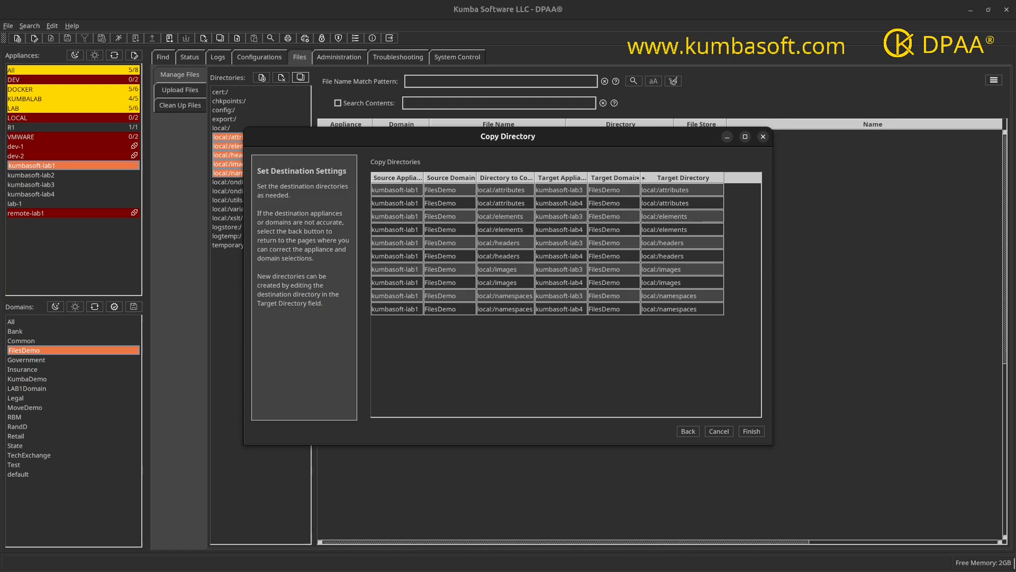
left_click_drag(642, 177, 657, 178)
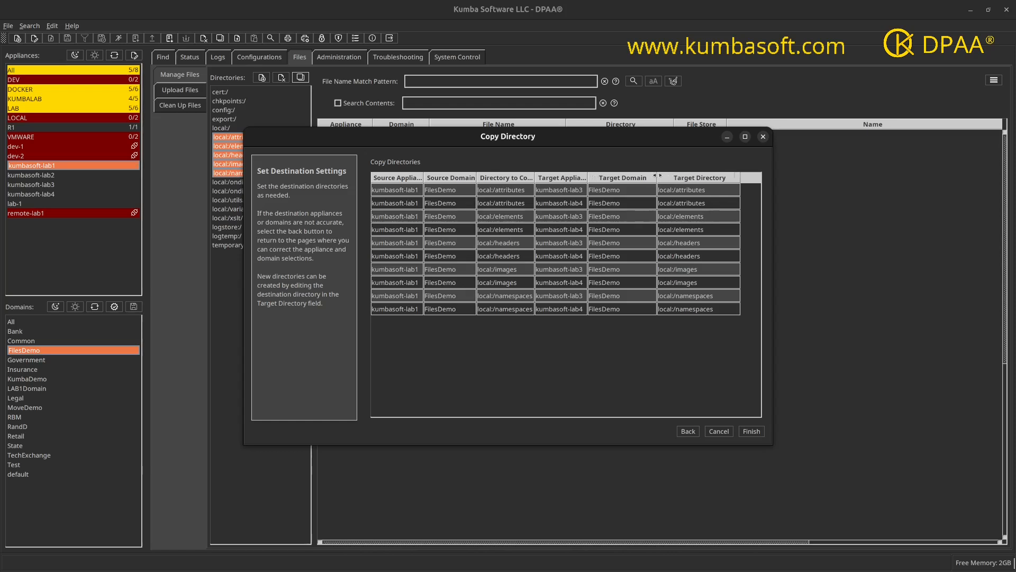
double_click(716, 190)
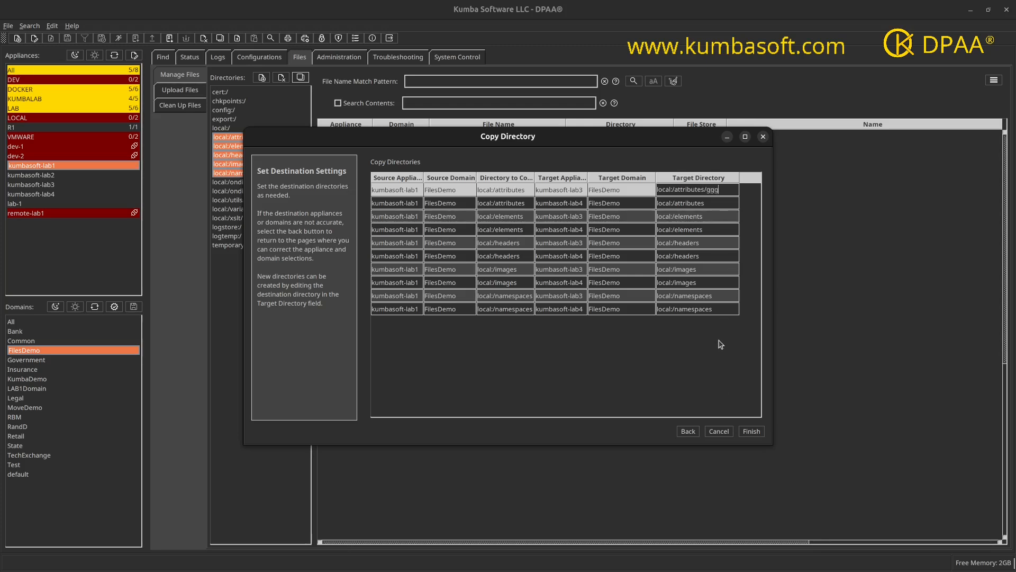
key("BackSpace")
key("BackSpace")
left_click(500, 286)
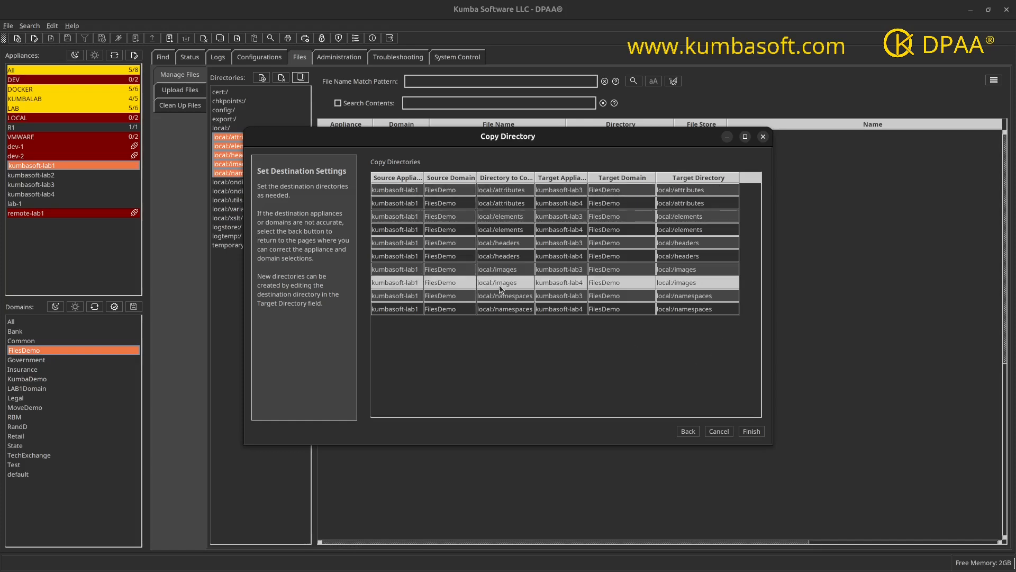
left_click(500, 246)
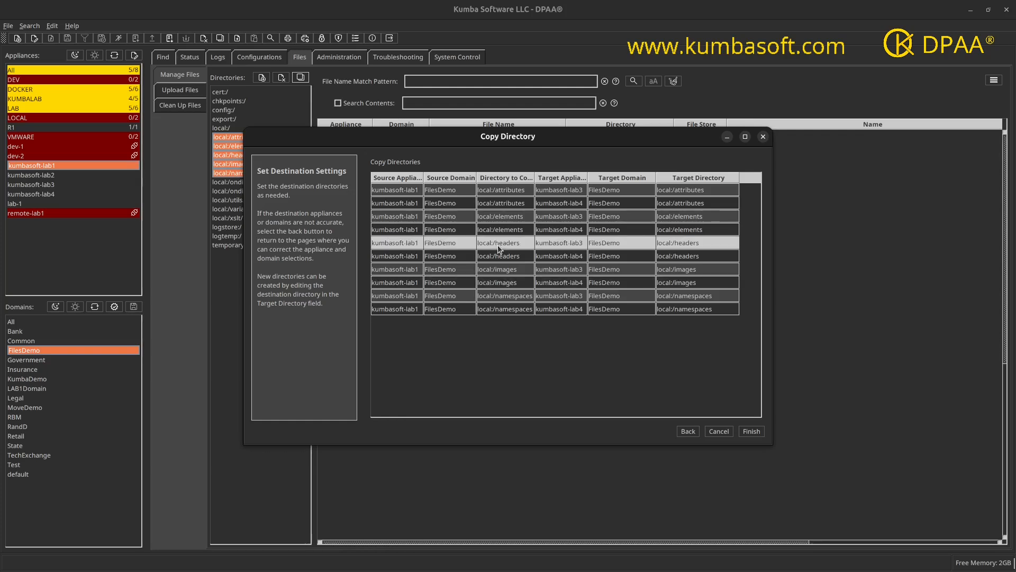
Step: Finish the directory copy and review the result log before closing it
left_click(752, 432)
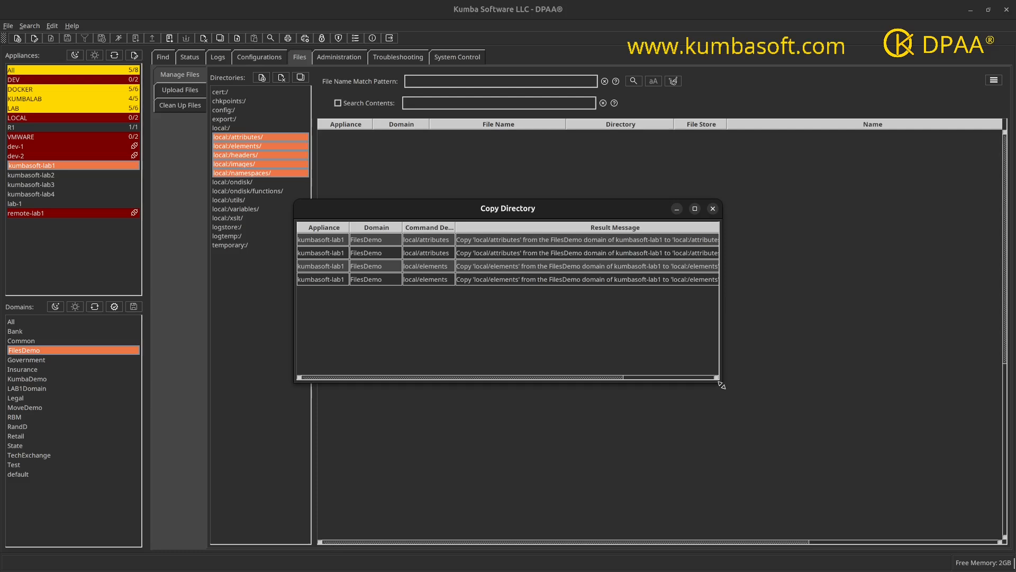
left_click_drag(721, 384, 888, 442)
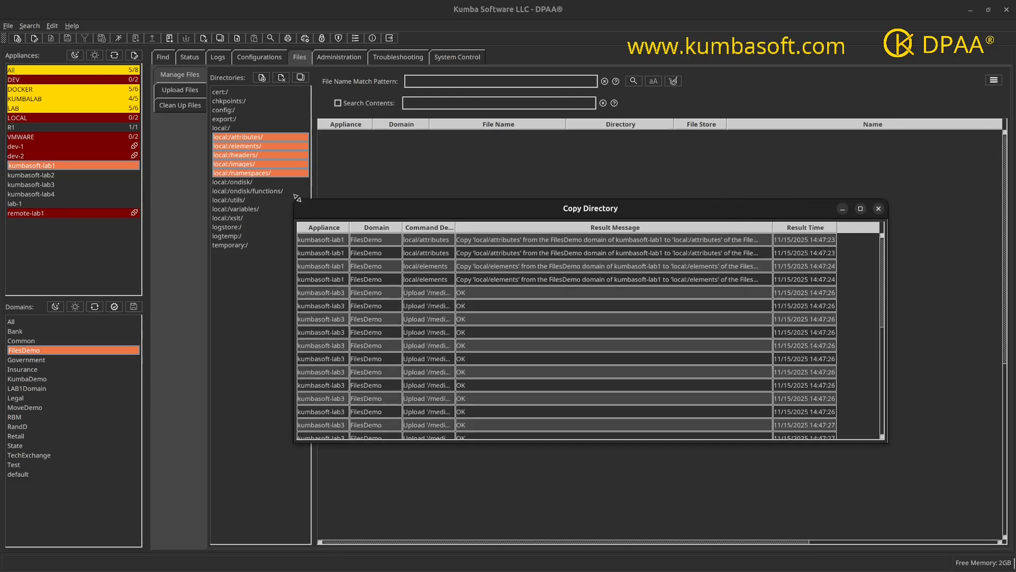
left_click_drag(297, 198, 244, 90)
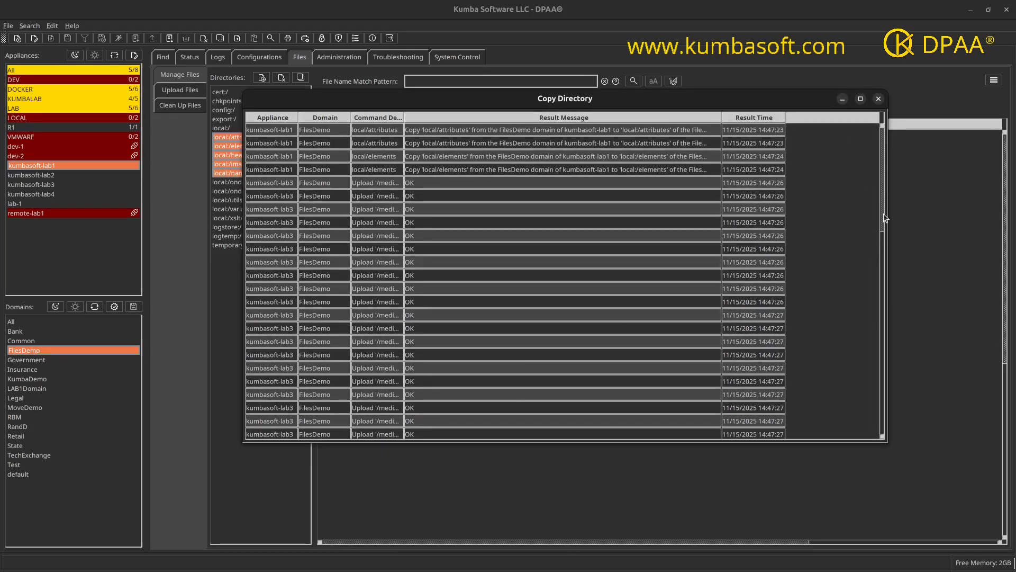
left_click_drag(883, 210, 888, 424)
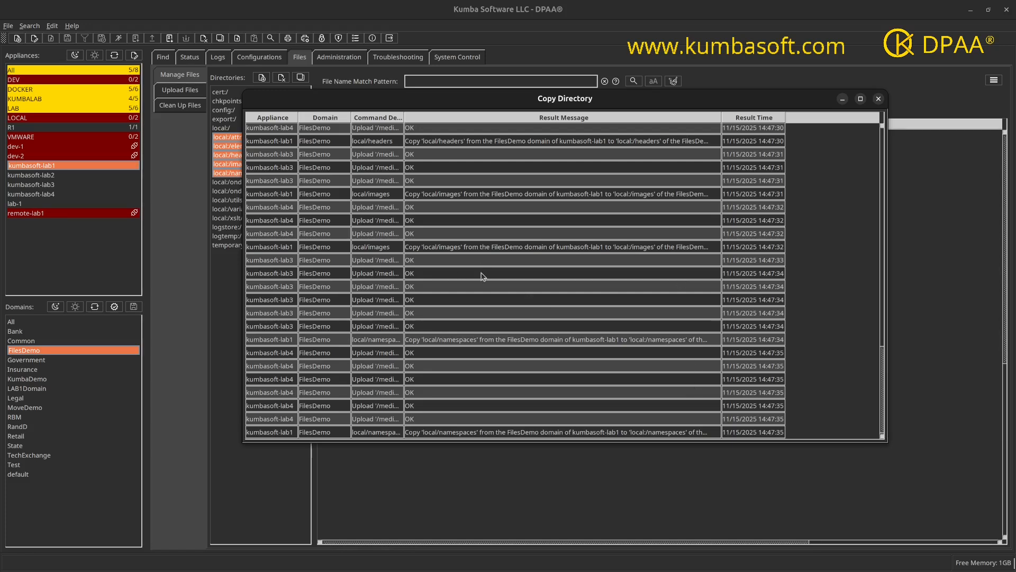
left_click(879, 100)
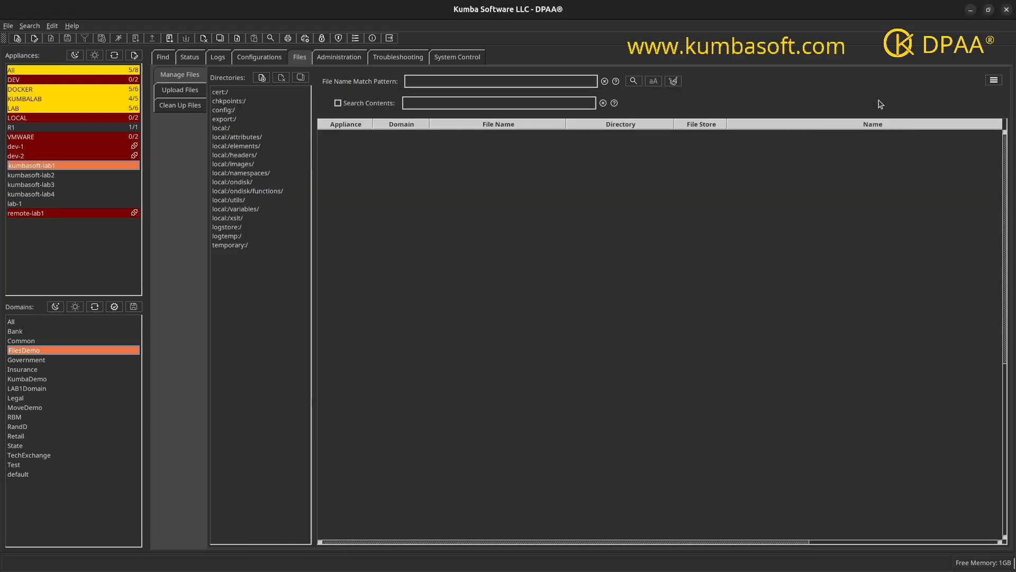
Step: List the files in local:/attributes/ through local:/namespaces/ on kumbasoft-lab3 and kumbasoft-lab4
left_click(31, 185)
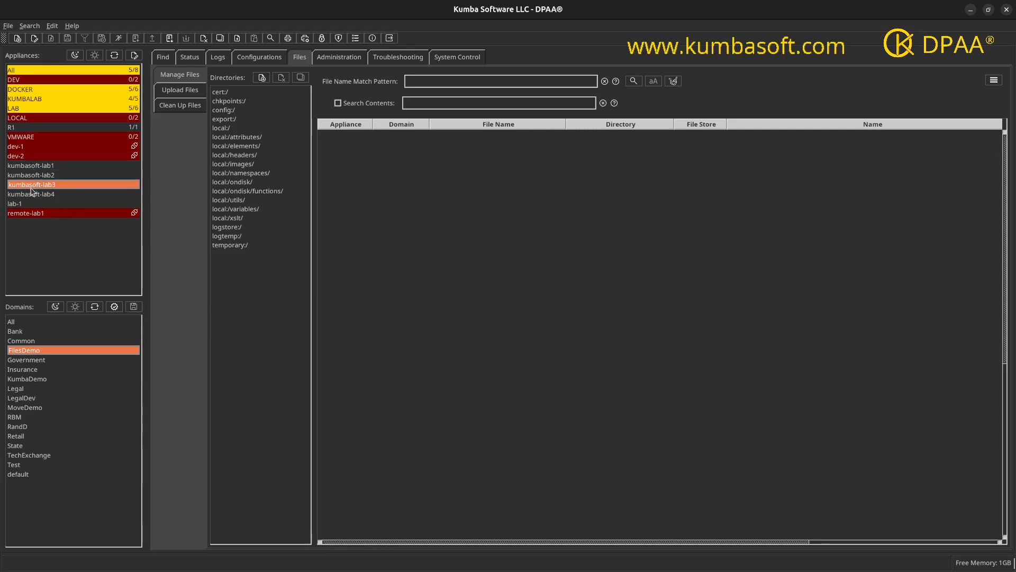
left_click(32, 196, "ctrl")
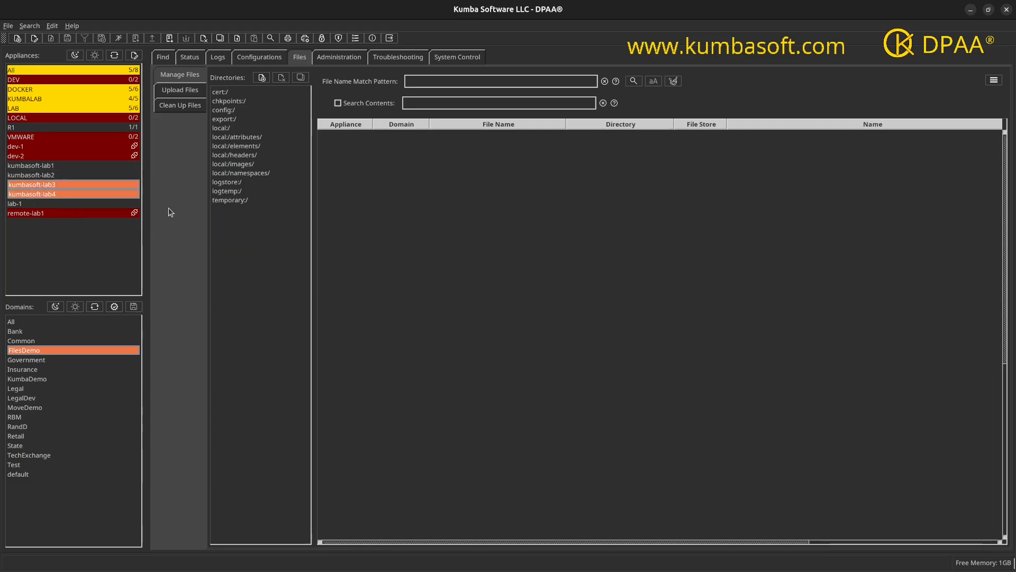
left_click(239, 139)
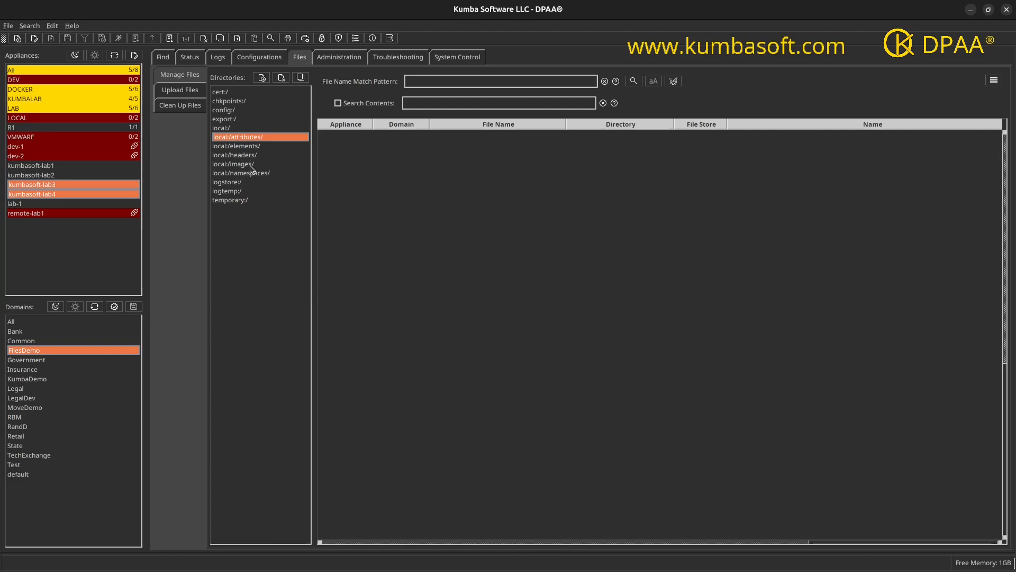
left_click(251, 175, "shift")
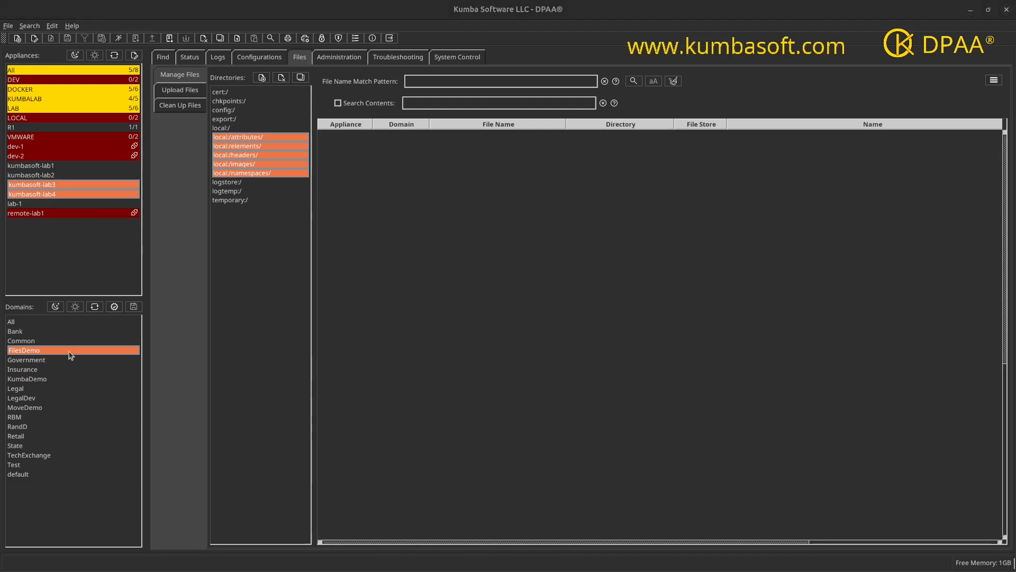
left_click(633, 81)
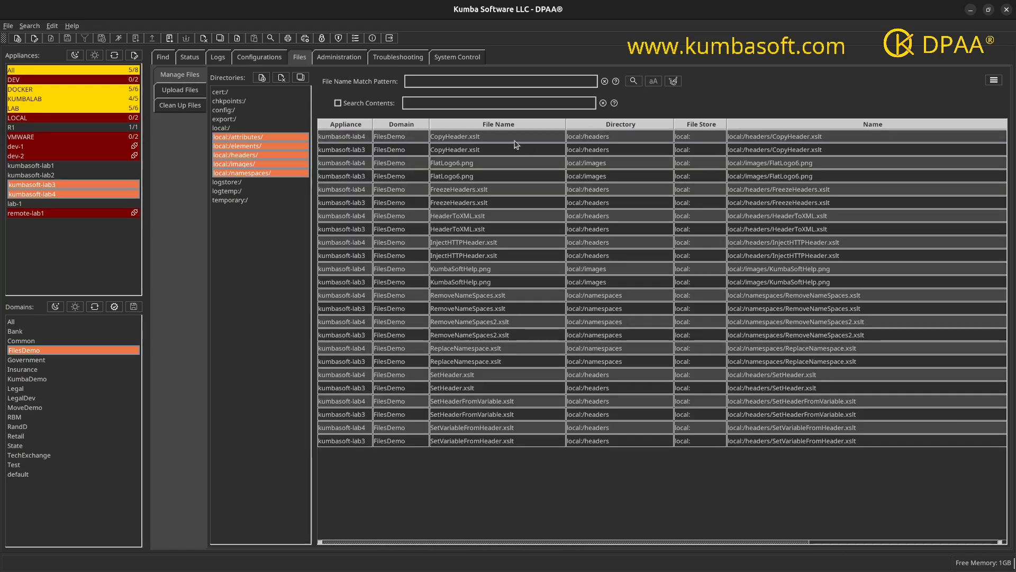
Step: Compare the copied file rows for kumbasoft-lab3 and kumbasoft-lab4
left_click_drag(459, 140, 459, 151)
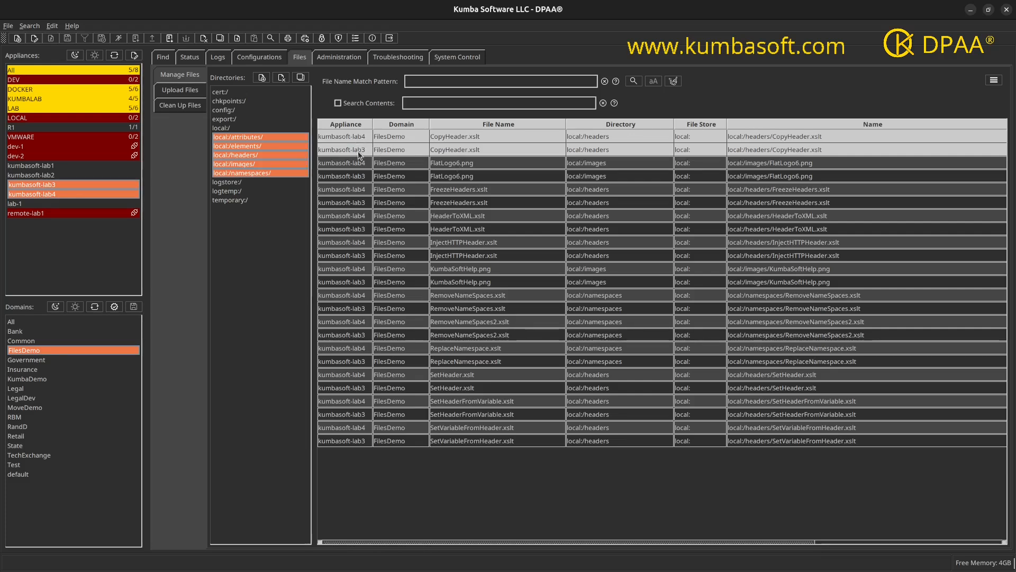
left_click_drag(455, 163, 457, 179)
left_click(467, 192)
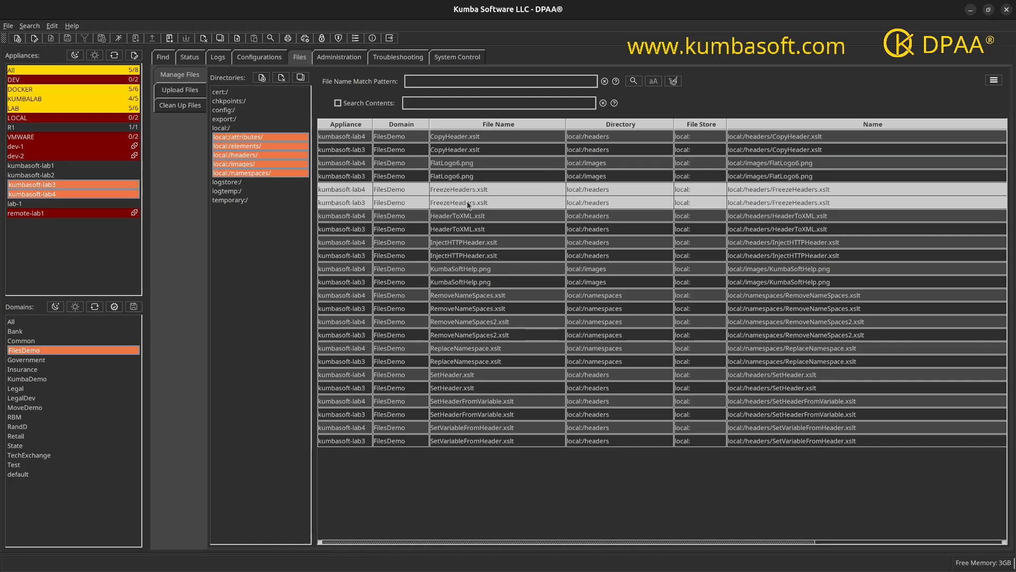
left_click(469, 227)
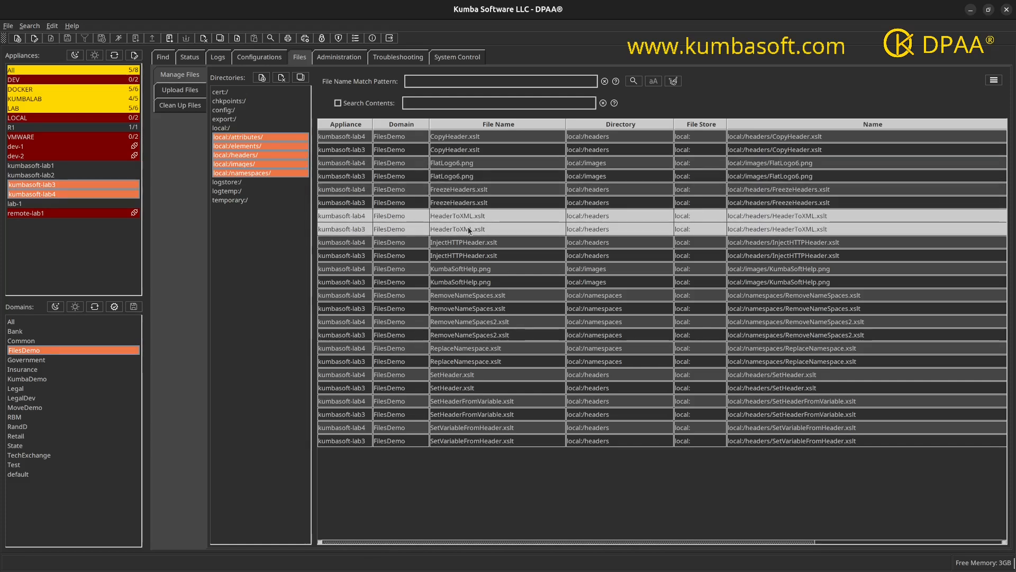